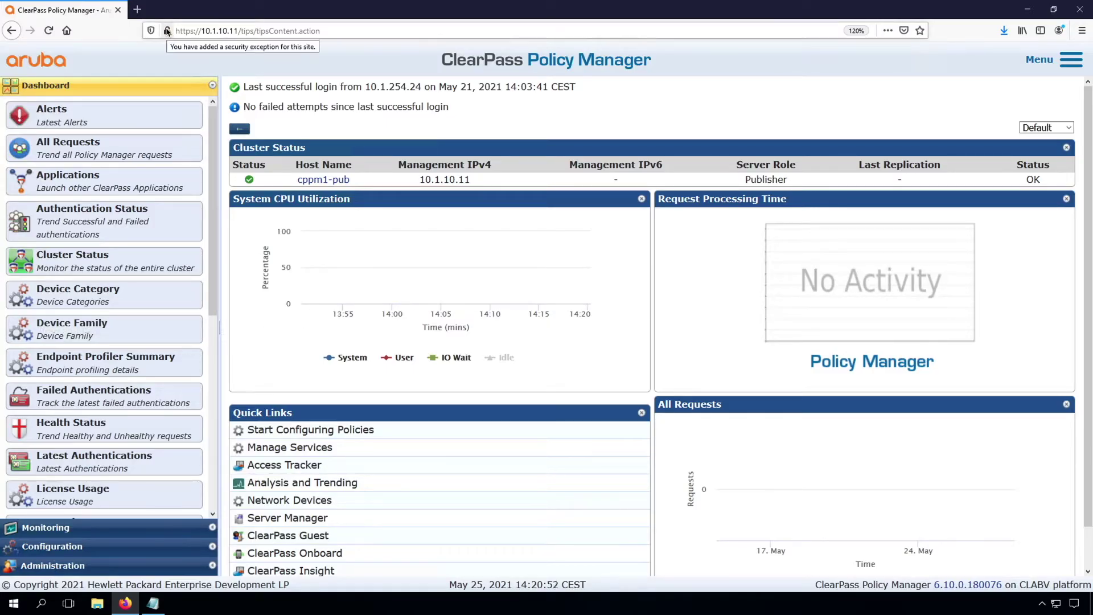
Open a new blank Firefox tab beside the ClearPass dashboard
{"action": "left_click", "coordinate": [137, 11]}
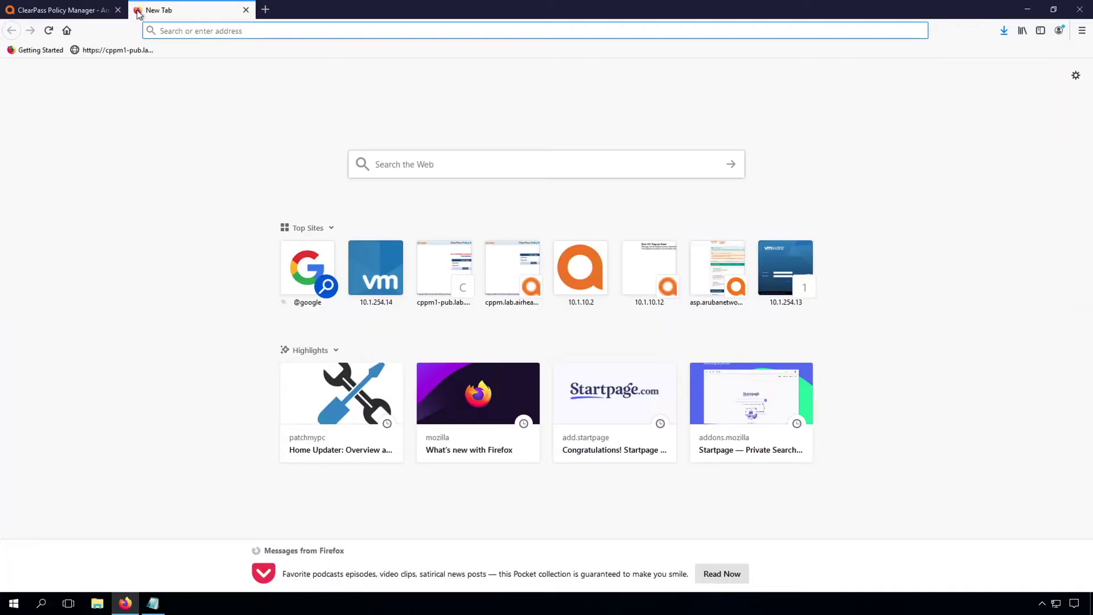
Load cppm1-pub.lab.airheads.eu from its bookmark, see the security warning, and close that tab
{"action": "left_click", "coordinate": [118, 50]}
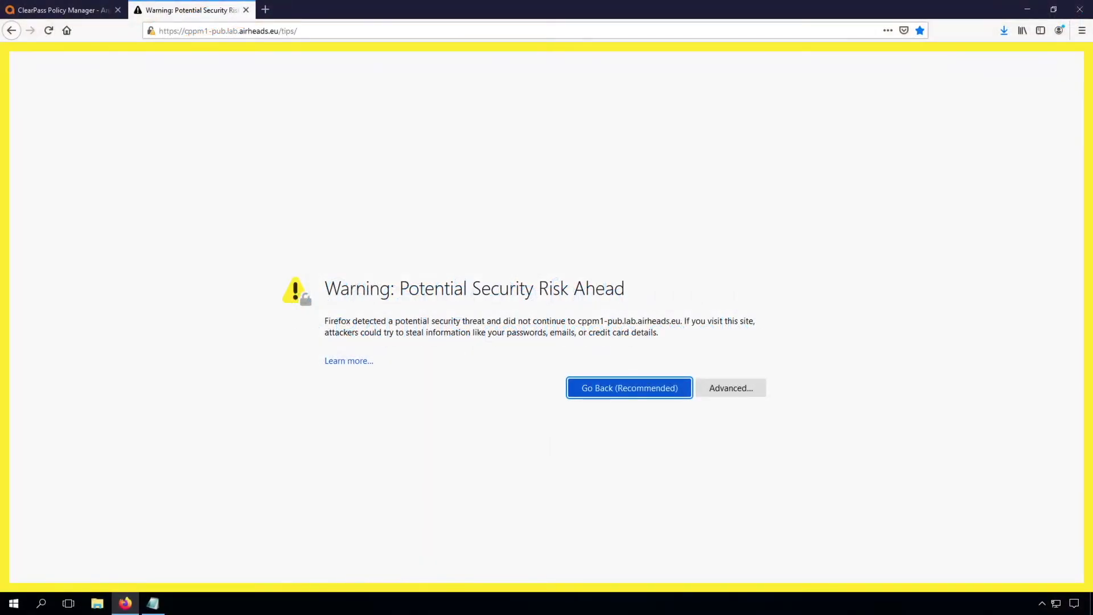
{"action": "left_click", "coordinate": [246, 10]}
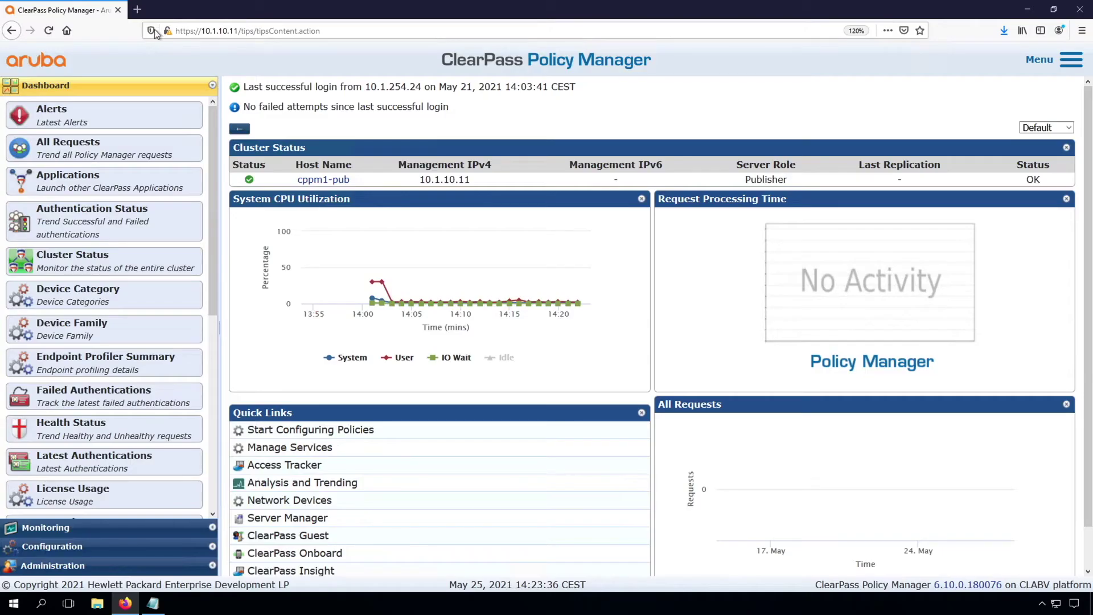
Go to Administration > Certificates > Certificate Store and check the server list
{"action": "left_click", "coordinate": [51, 566]}
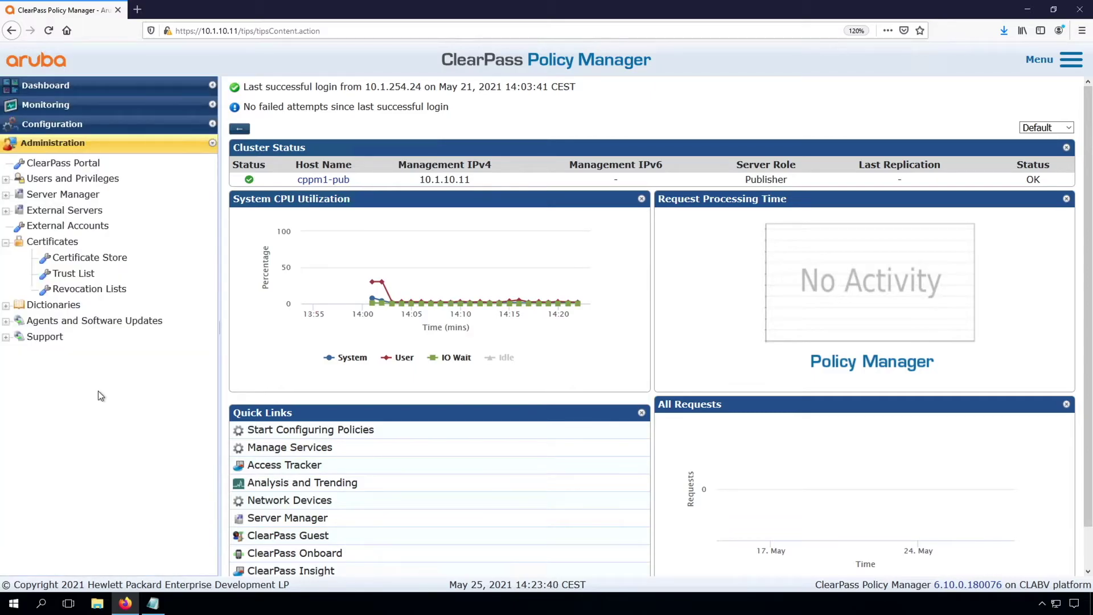
{"action": "left_click", "coordinate": [84, 260]}
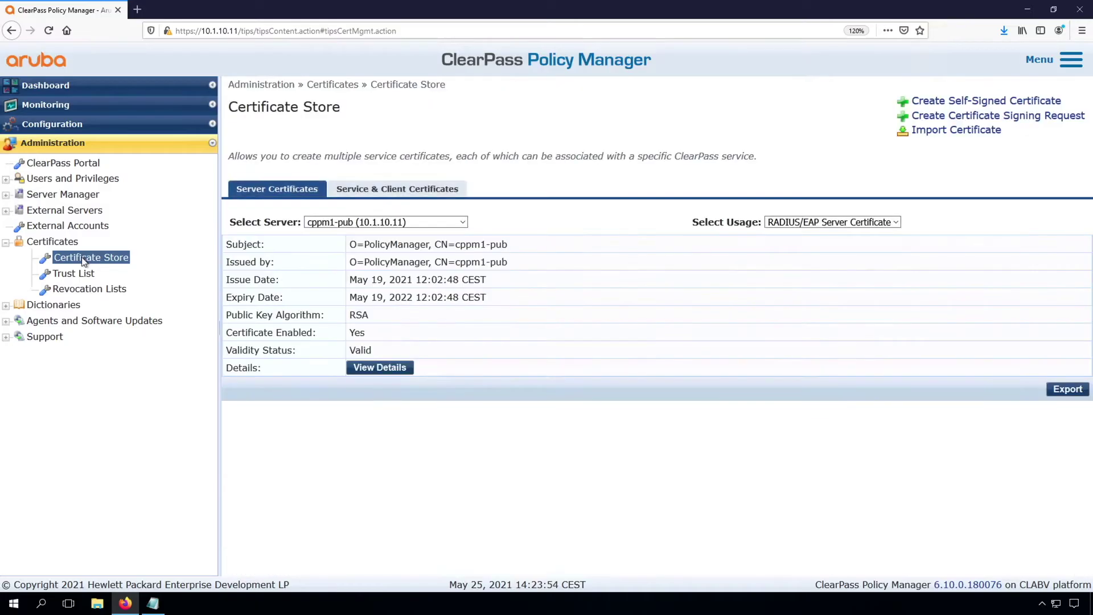
{"action": "left_click", "coordinate": [434, 224]}
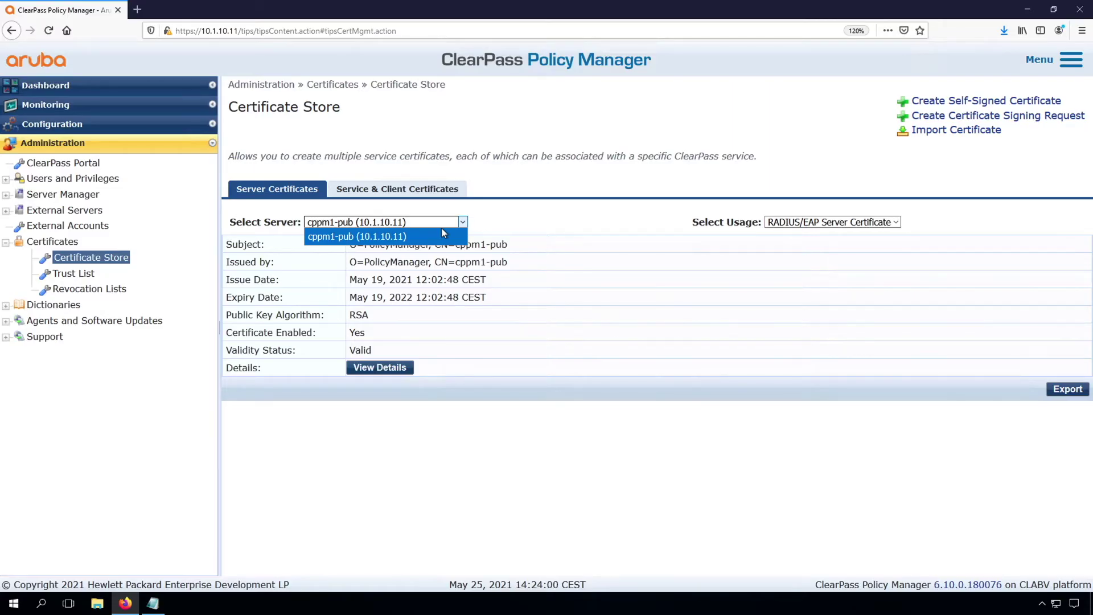
{"action": "left_click", "coordinate": [856, 224]}
View the HTTPS(RSA) server certificate, then the HTTPS(ECC) one
{"action": "left_click", "coordinate": [858, 224]}
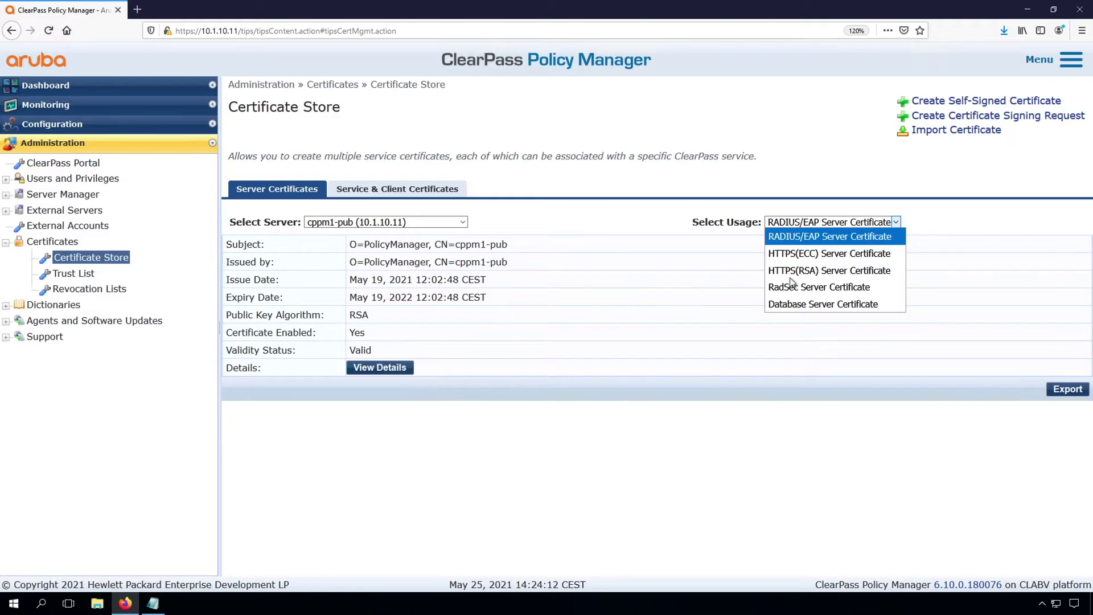
{"action": "left_click", "coordinate": [830, 271]}
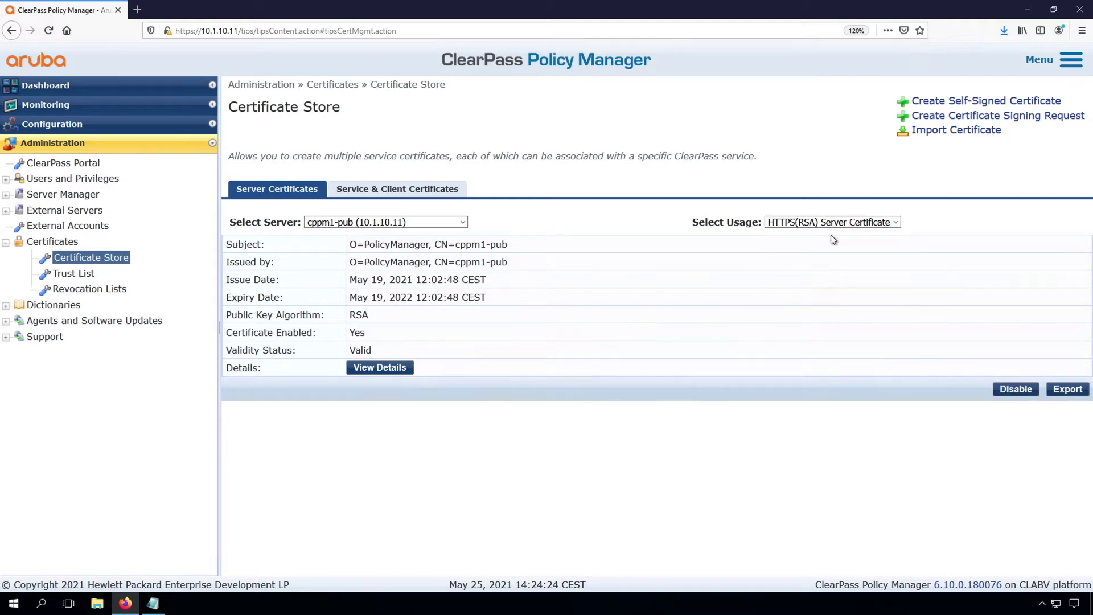
{"action": "left_click", "coordinate": [832, 224]}
{"action": "left_click", "coordinate": [817, 255]}
Disable the HTTPS(ECC) server certificate and switch the usage view to HTTPS(RSA)
{"action": "left_click", "coordinate": [1014, 389]}
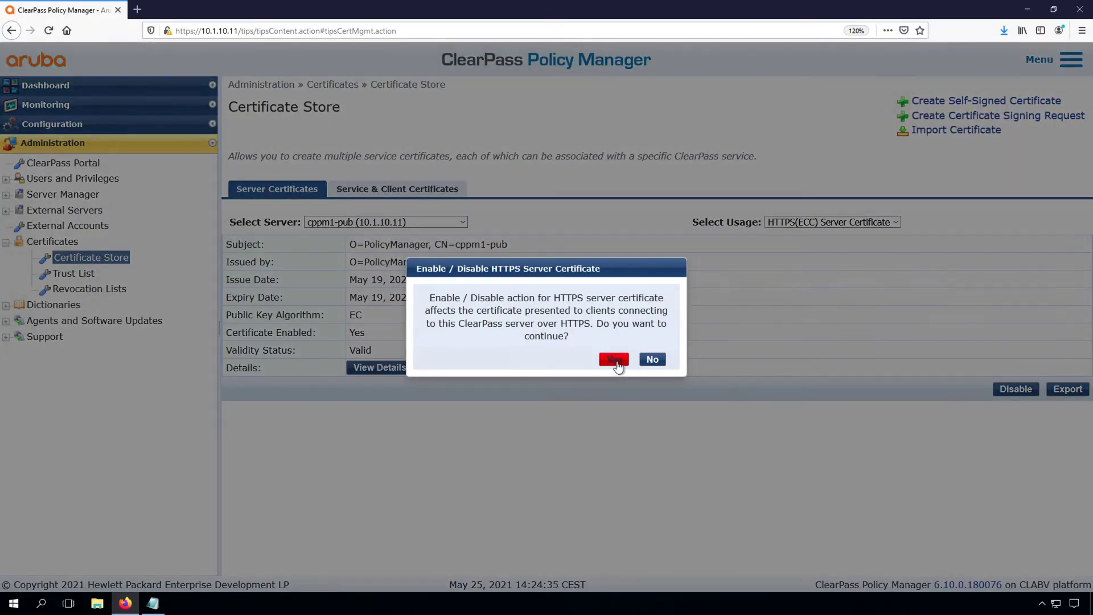
{"action": "left_click", "coordinate": [615, 361]}
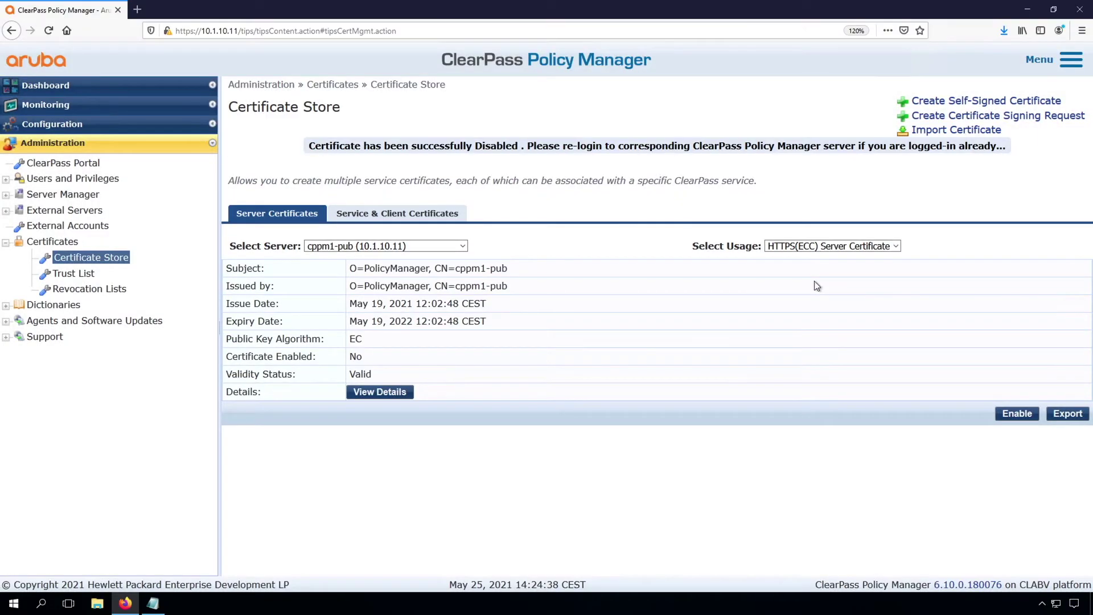
{"action": "left_click", "coordinate": [815, 247]}
{"action": "left_click", "coordinate": [801, 301]}
Reload ClearPass and accept the self-signed certificate risk to continue
{"action": "left_click", "coordinate": [48, 31]}
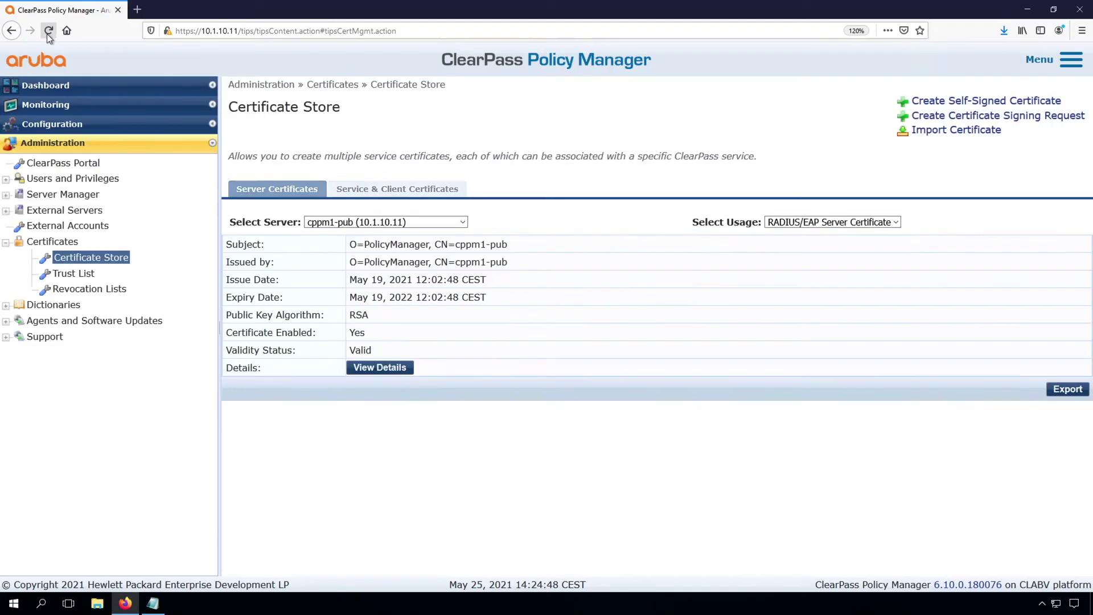
{"action": "left_click", "coordinate": [48, 31]}
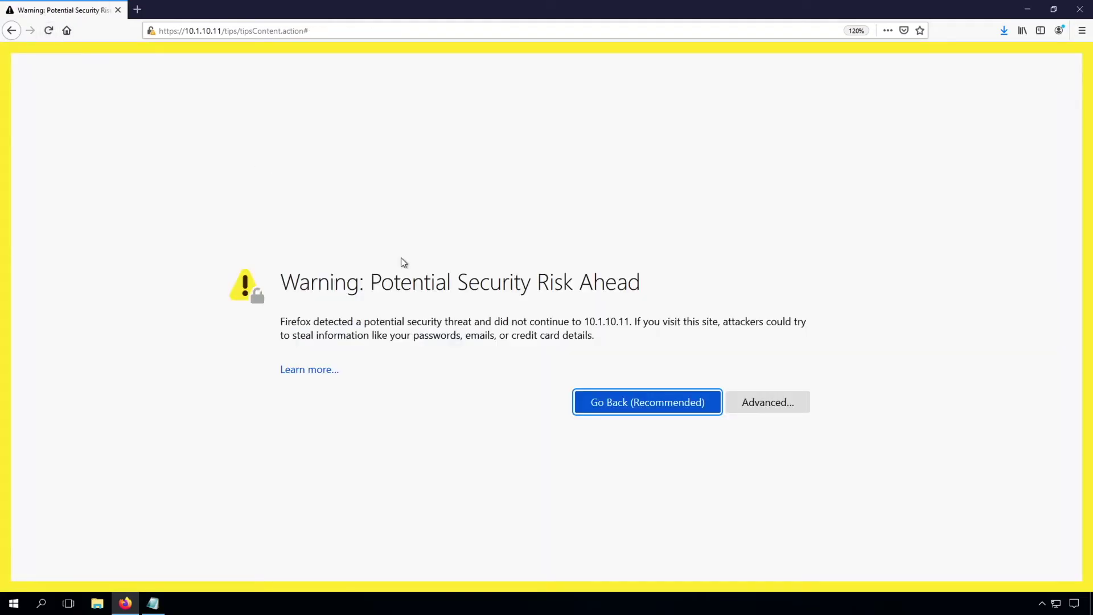
{"action": "left_click", "coordinate": [771, 408]}
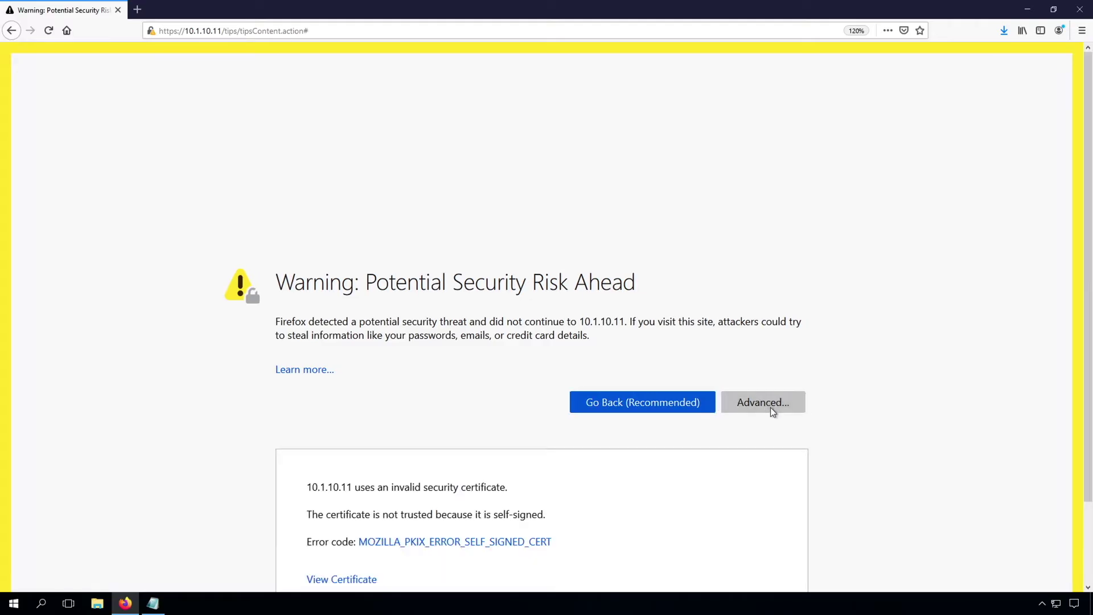
{"action": "scroll", "coordinate": [480, 485], "scroll_direction": "down", "scroll_amount": 3}
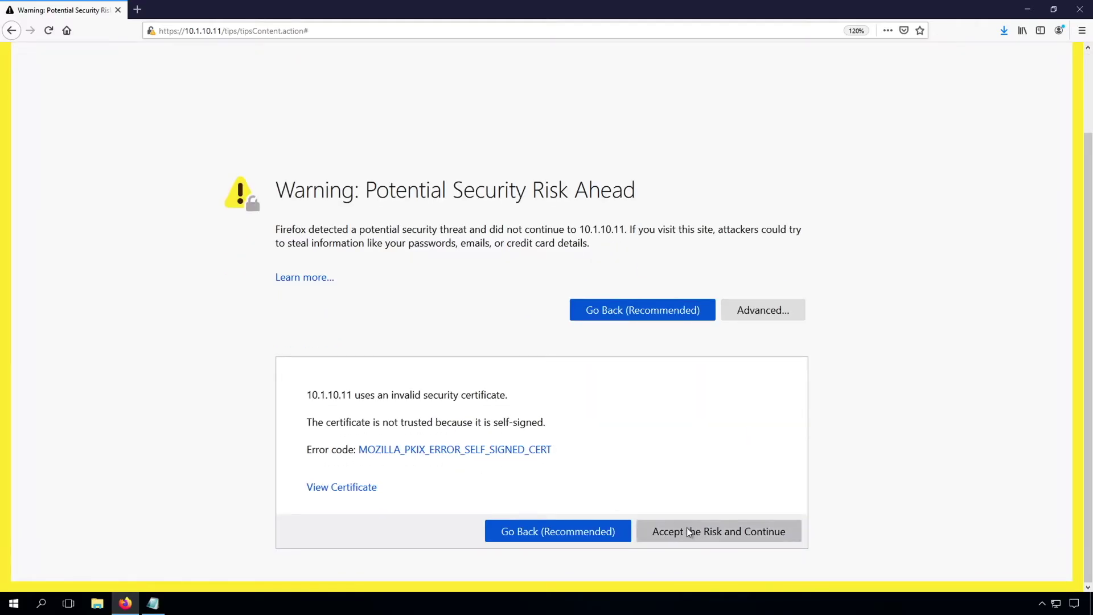
{"action": "left_click", "coordinate": [693, 533]}
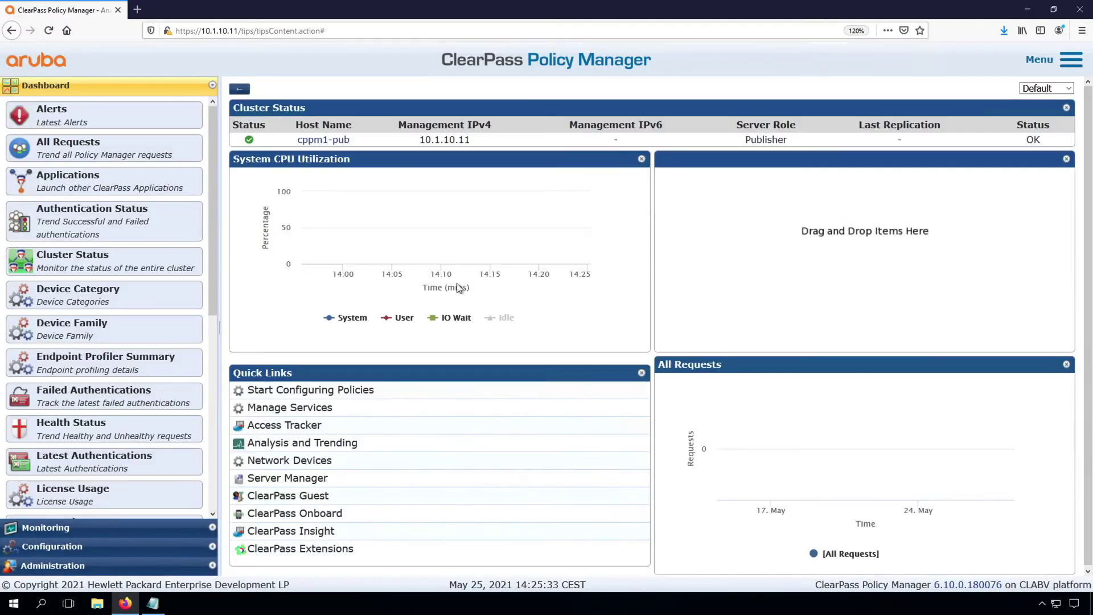
Show the HTTPS(RSA) server certificate in the Certificate Store
{"action": "left_click", "coordinate": [52, 565]}
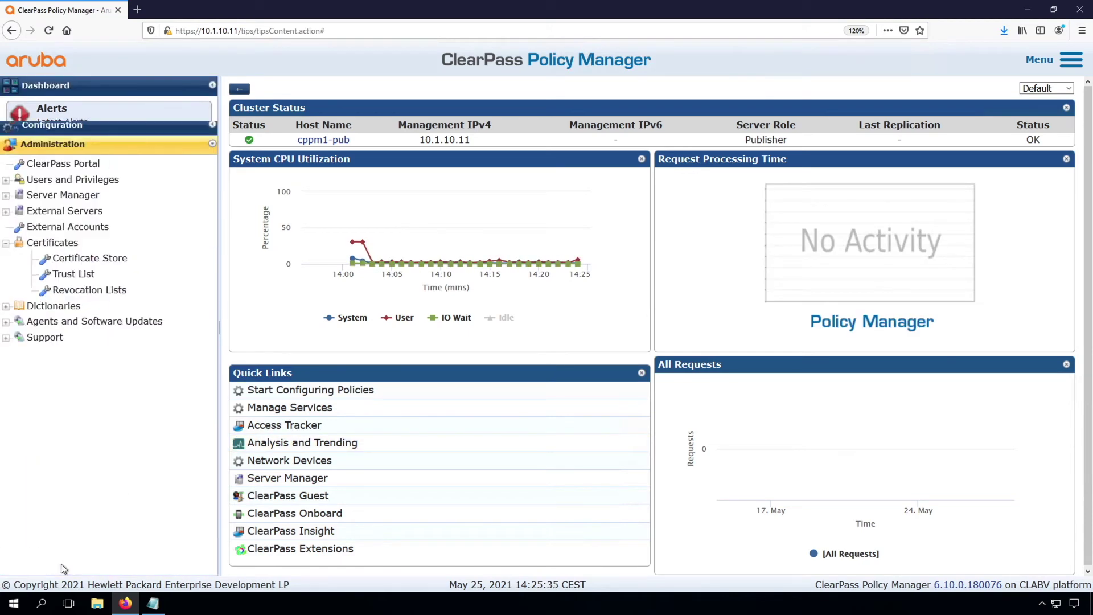
{"action": "left_click", "coordinate": [84, 260]}
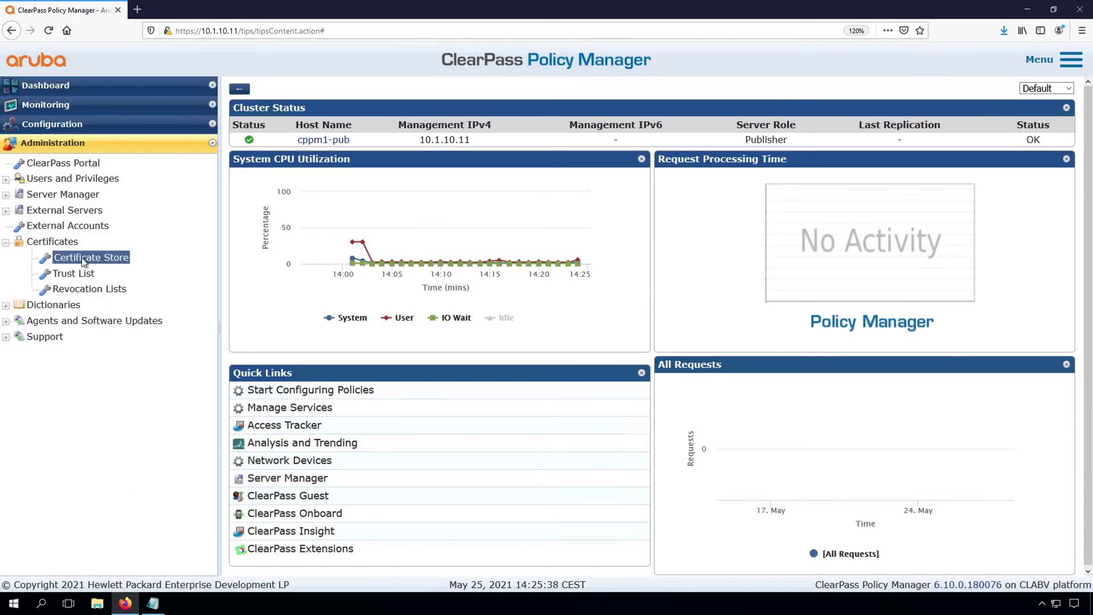
{"action": "left_click", "coordinate": [854, 226]}
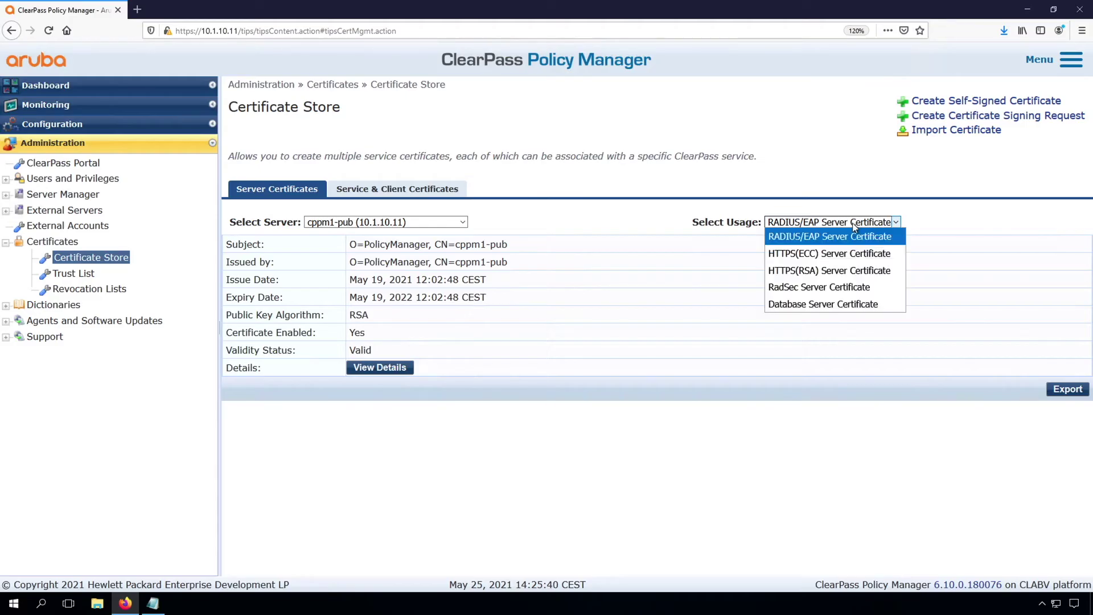
{"action": "left_click", "coordinate": [837, 271]}
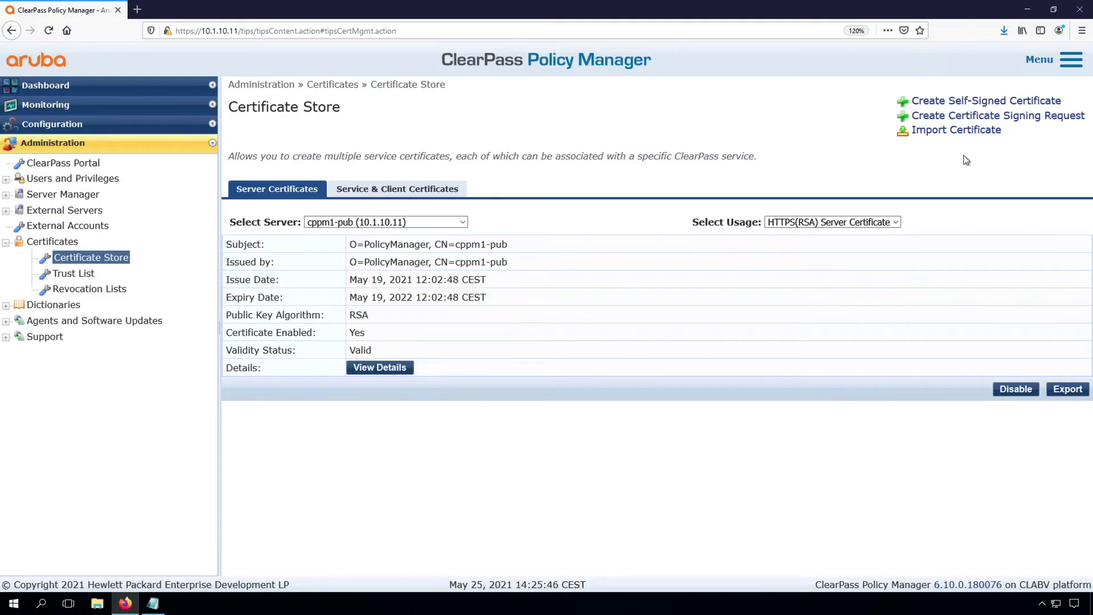
Start a certificate signing request, cancel it, and bring up the Import Certificate form
{"action": "left_click", "coordinate": [983, 116]}
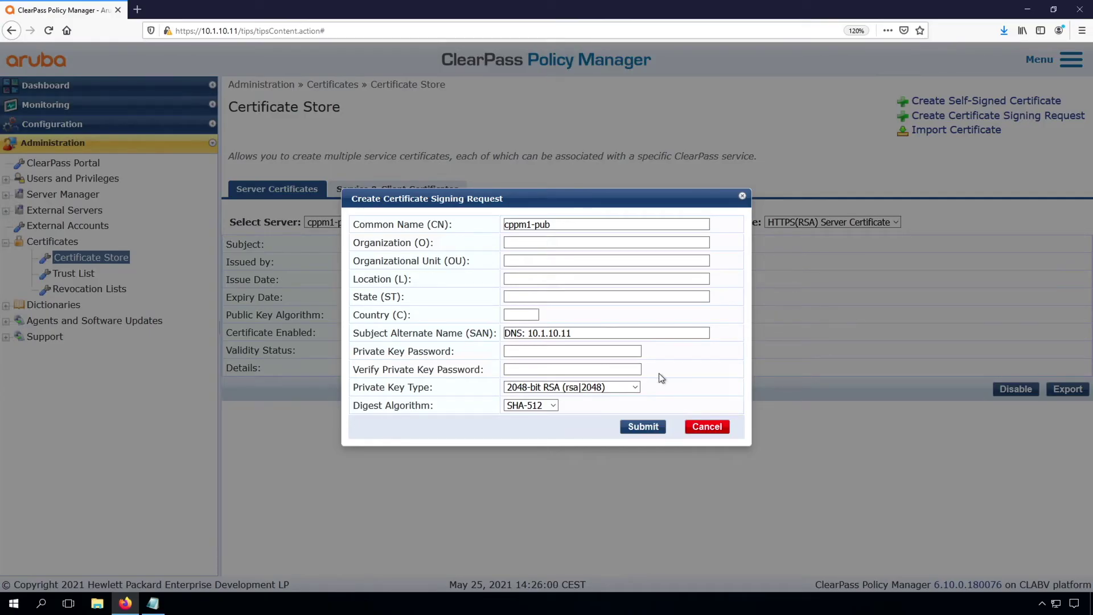
{"action": "left_click", "coordinate": [706, 428]}
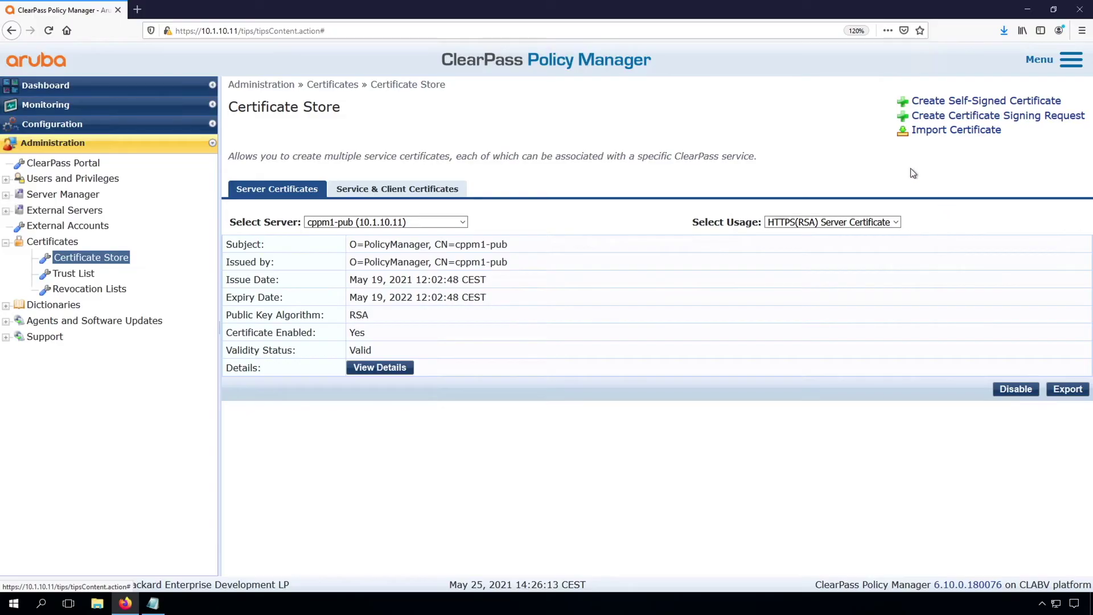
{"action": "left_click", "coordinate": [946, 131]}
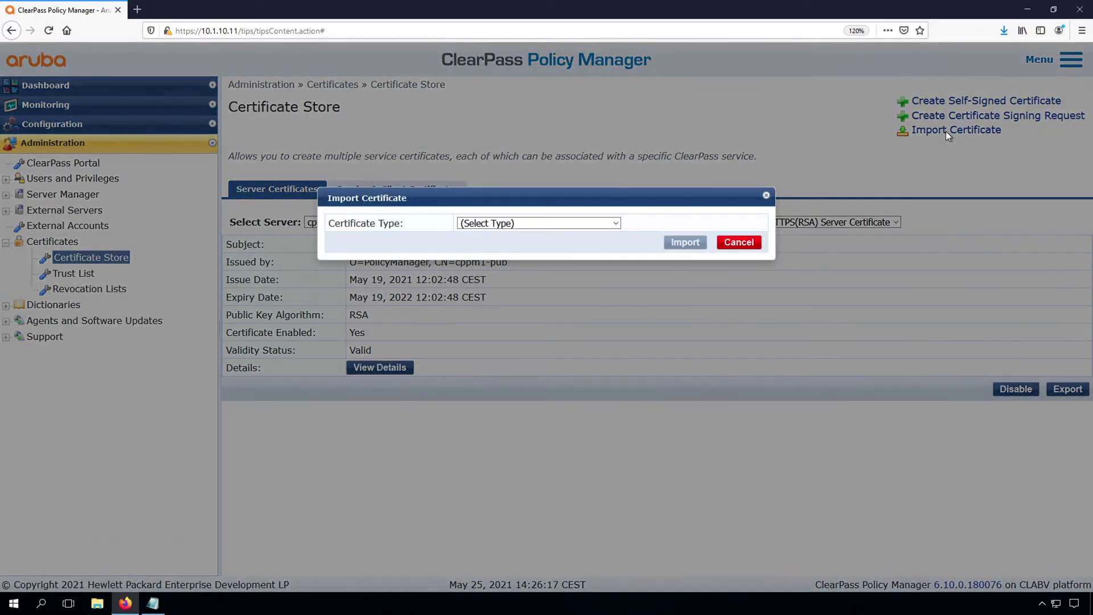
Try importing lab.airheads.eu.p12 as a PKCS#12 Server Certificate with its passphrase
{"action": "left_click", "coordinate": [527, 224]}
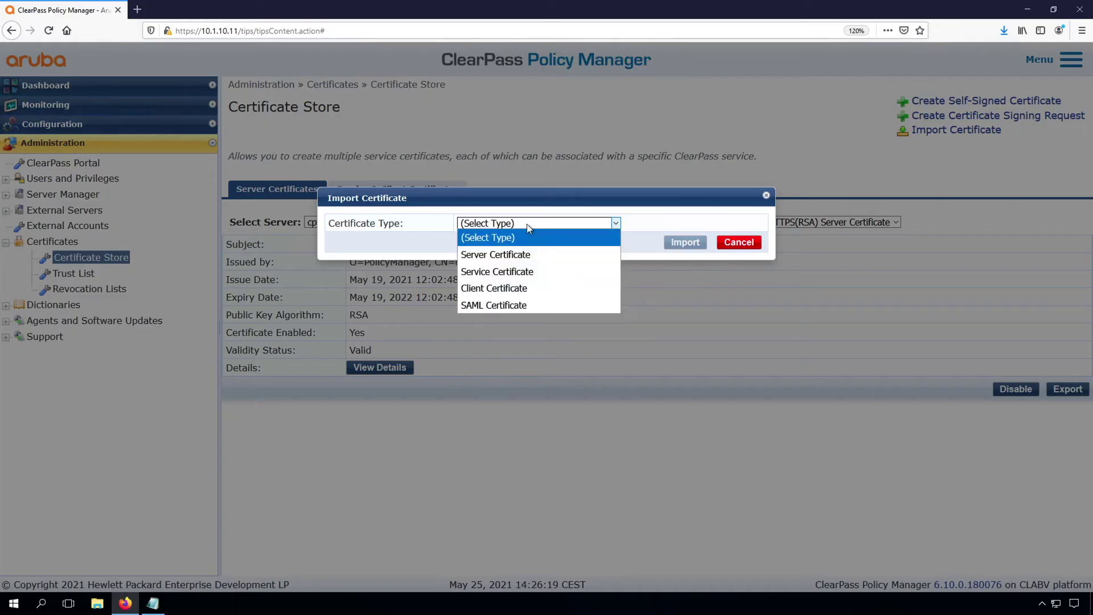
{"action": "left_click", "coordinate": [519, 255]}
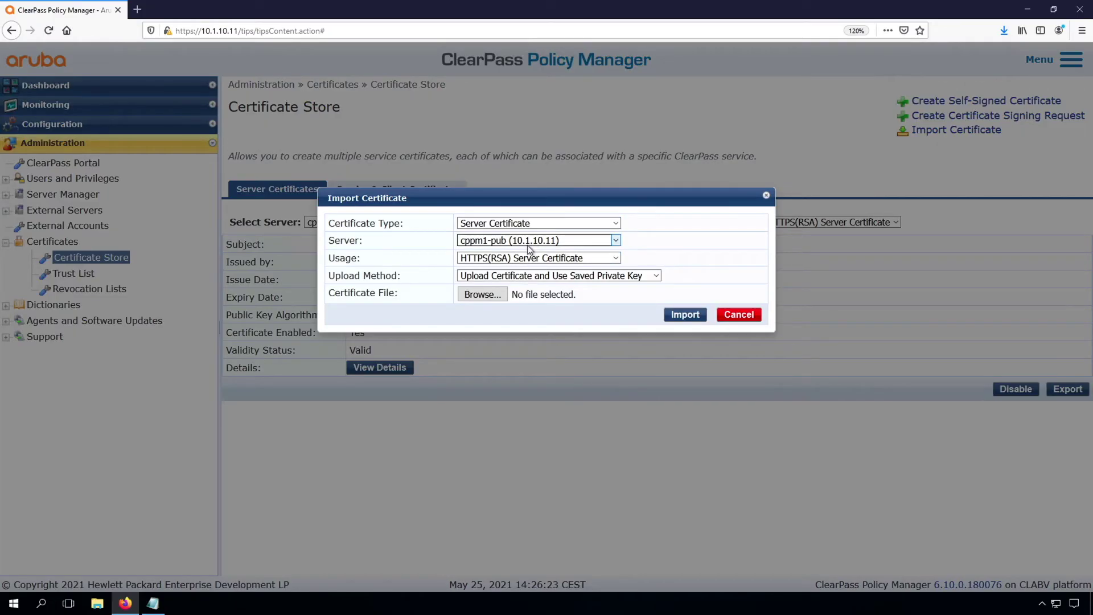
{"action": "left_click", "coordinate": [554, 276]}
{"action": "left_click", "coordinate": [540, 308]}
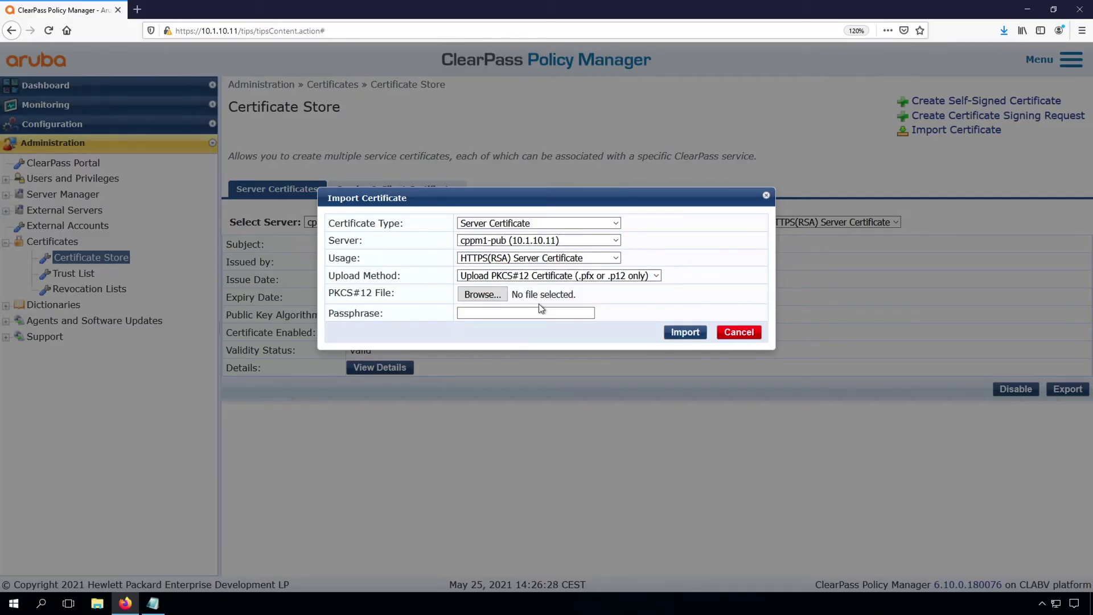
{"action": "left_click", "coordinate": [483, 295]}
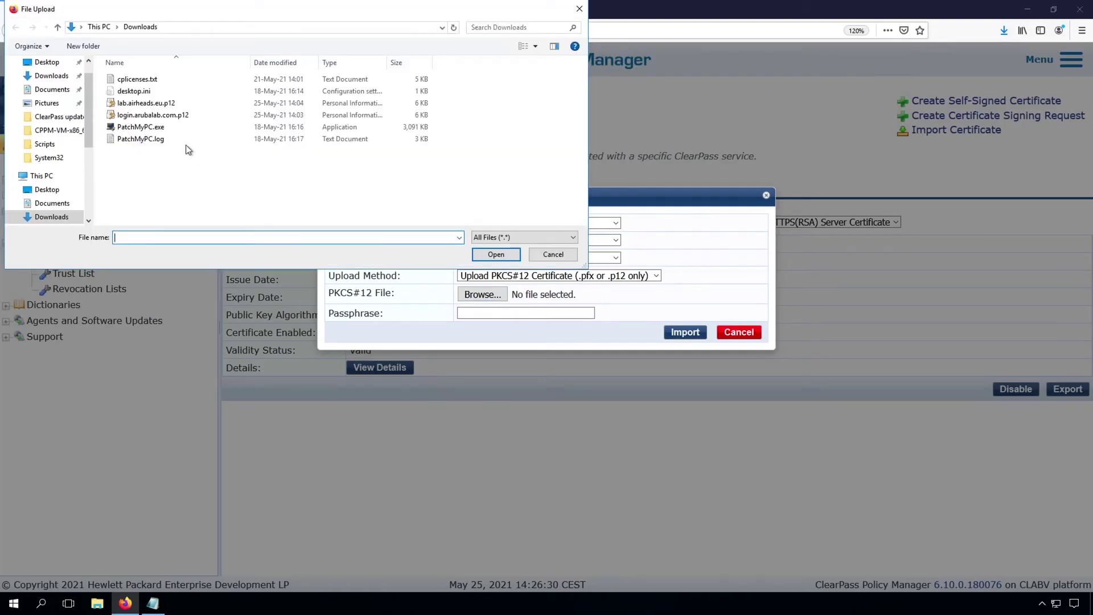
{"action": "left_click", "coordinate": [150, 105]}
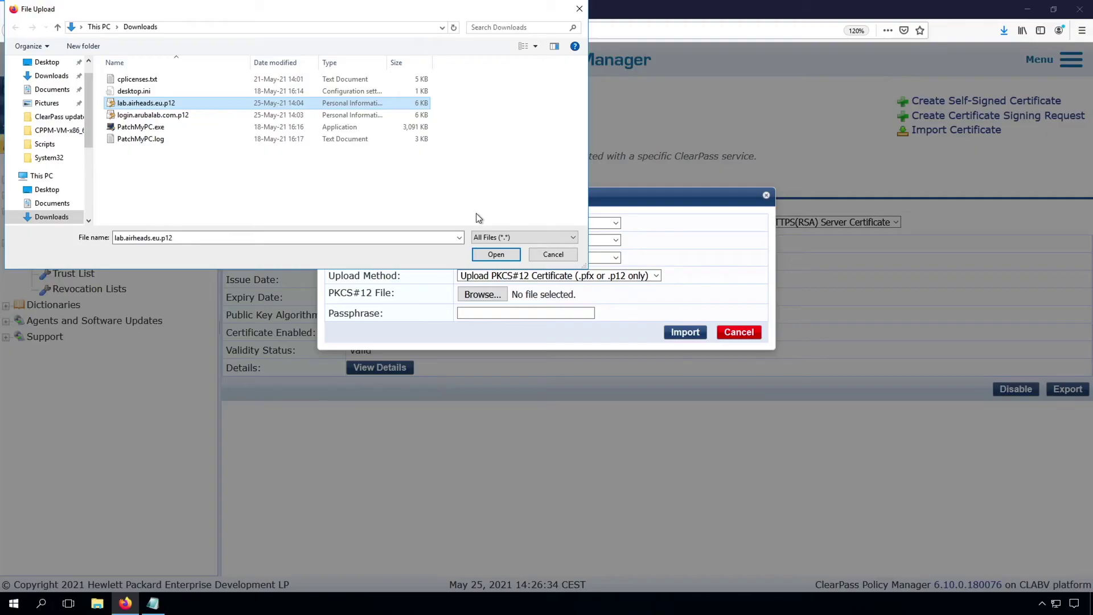
{"action": "left_click", "coordinate": [503, 255]}
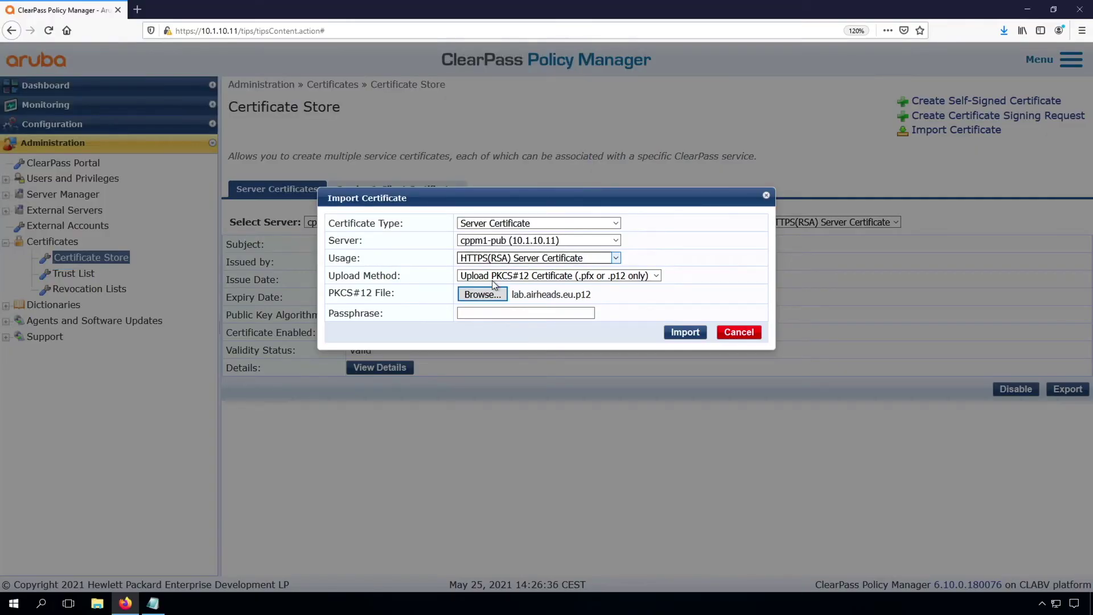
{"action": "left_click", "coordinate": [486, 314]}
{"action": "type", "text": "aruba123"}
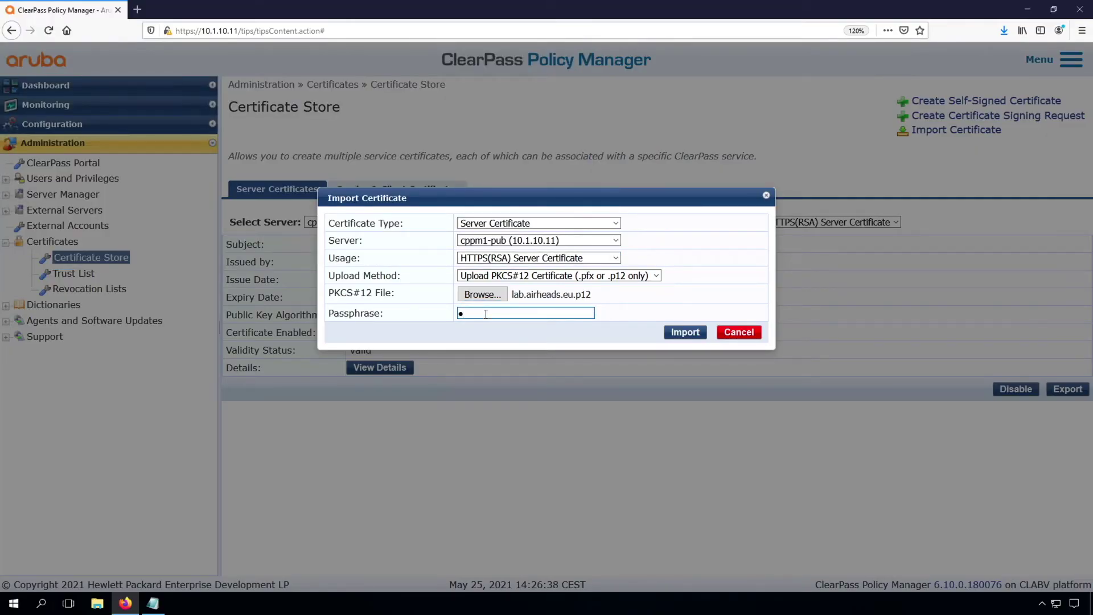
{"action": "left_click", "coordinate": [692, 334]}
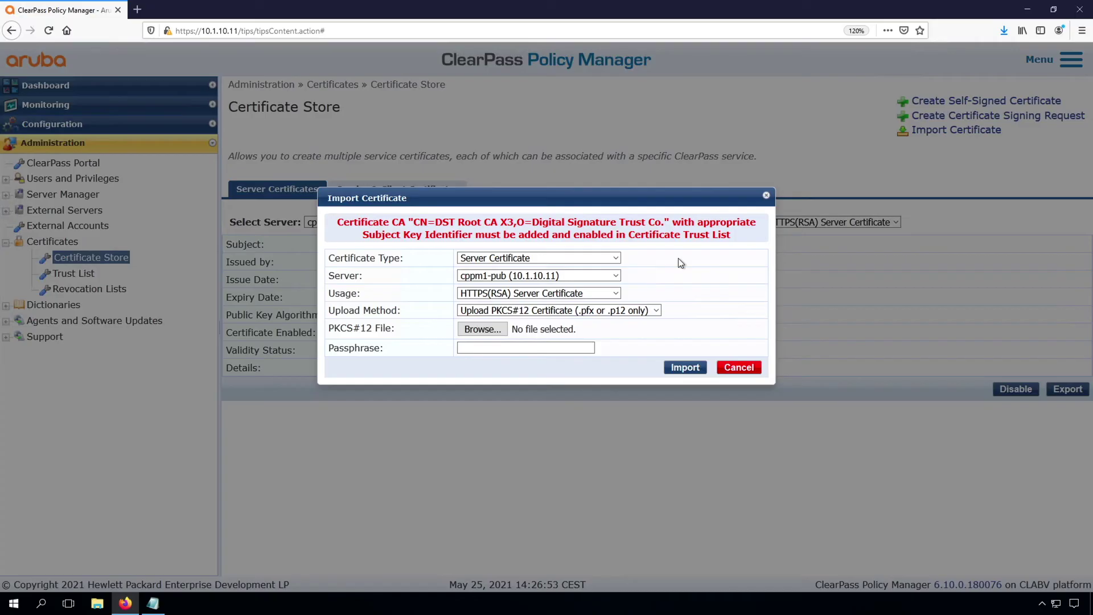
Cancel the import and enable DST Root CA X3 in the Trust List, filtering Subject by X3
{"action": "left_click", "coordinate": [738, 367]}
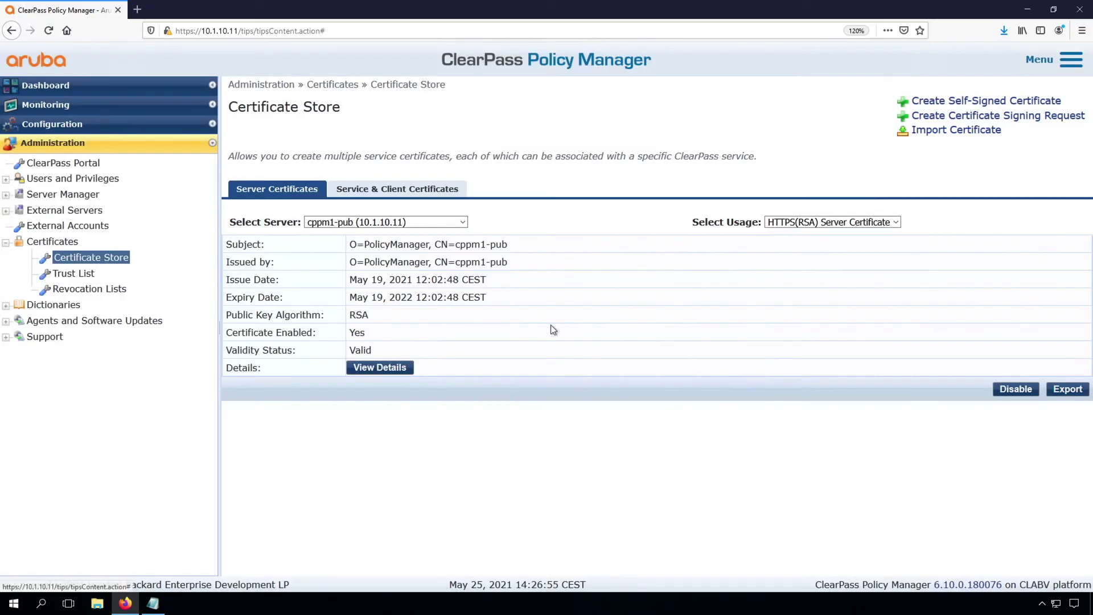
{"action": "left_click", "coordinate": [75, 275]}
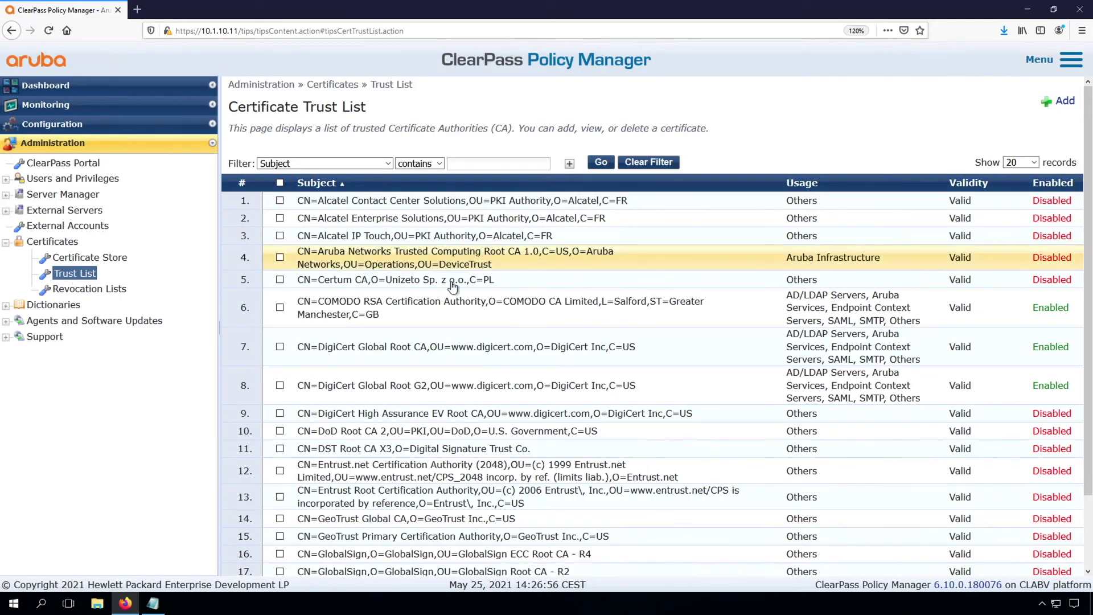
{"action": "type", "text": "X3"}
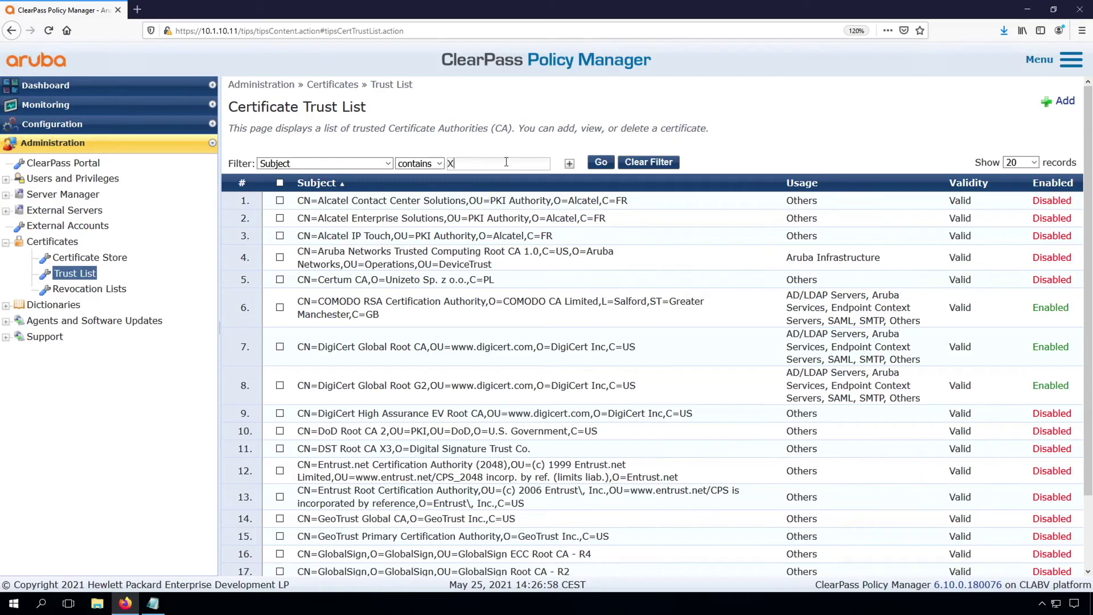
{"action": "left_click", "coordinate": [601, 162]}
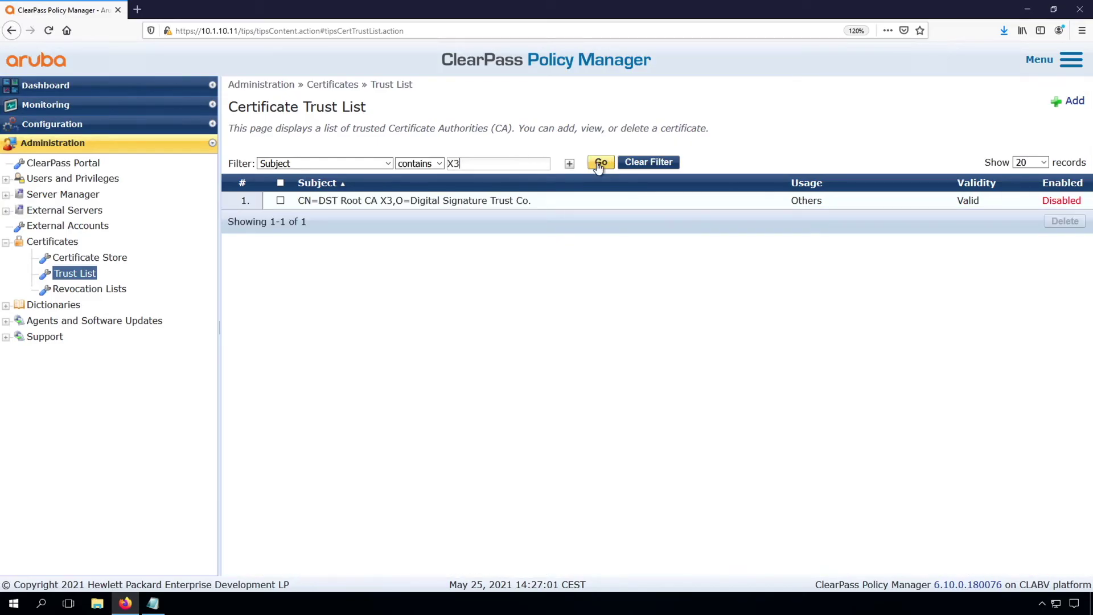
{"action": "left_click", "coordinate": [340, 200]}
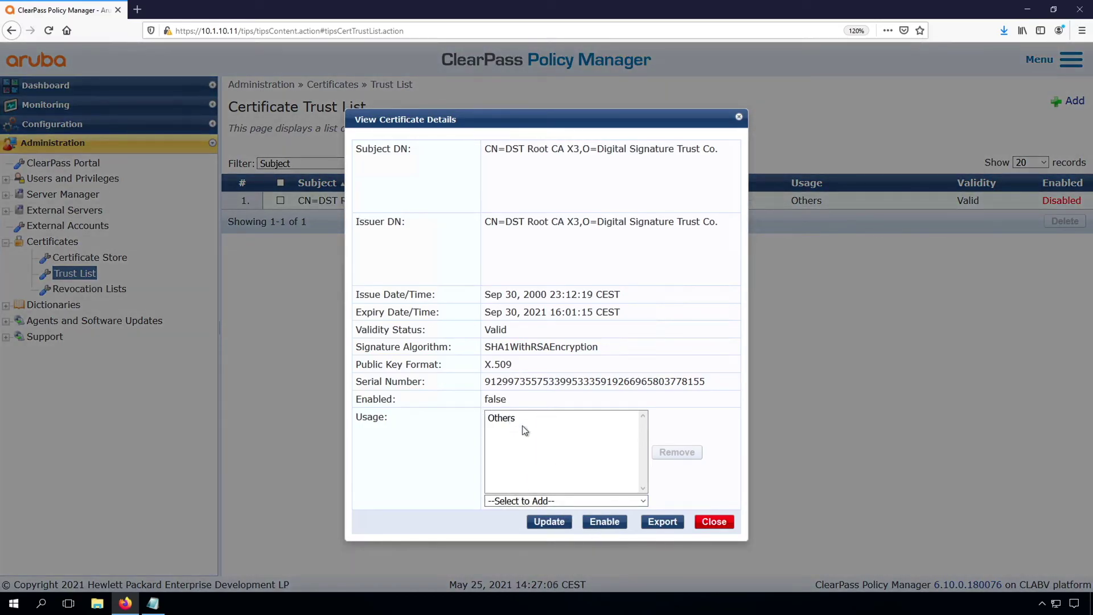
{"action": "left_click", "coordinate": [599, 521]}
{"action": "left_click", "coordinate": [715, 545]}
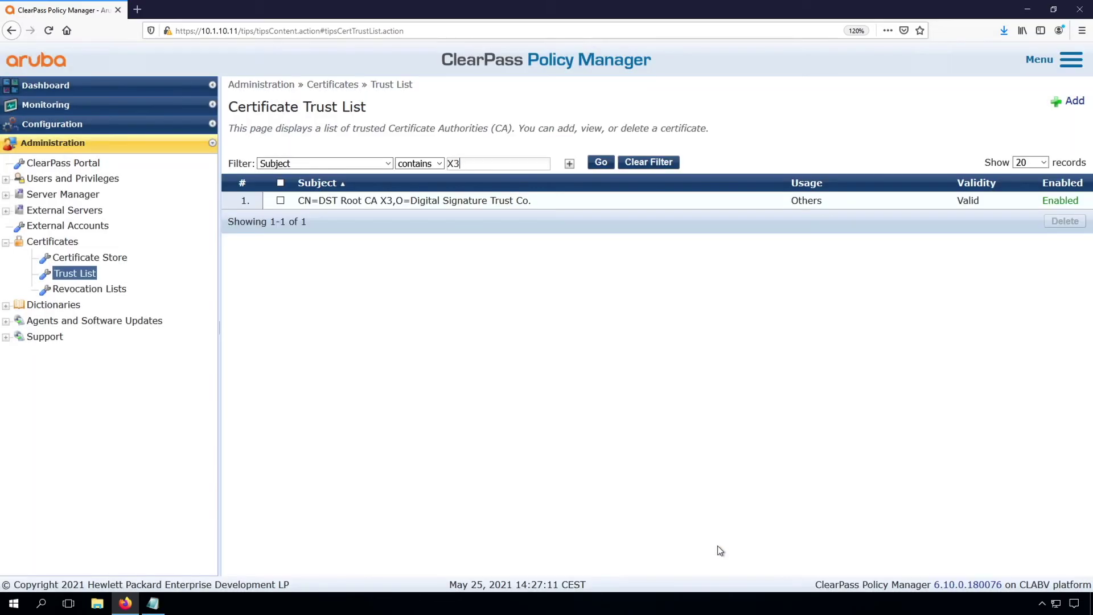
Show the HTTPS(RSA) server certificate in the Certificate Store again
{"action": "left_click", "coordinate": [93, 257]}
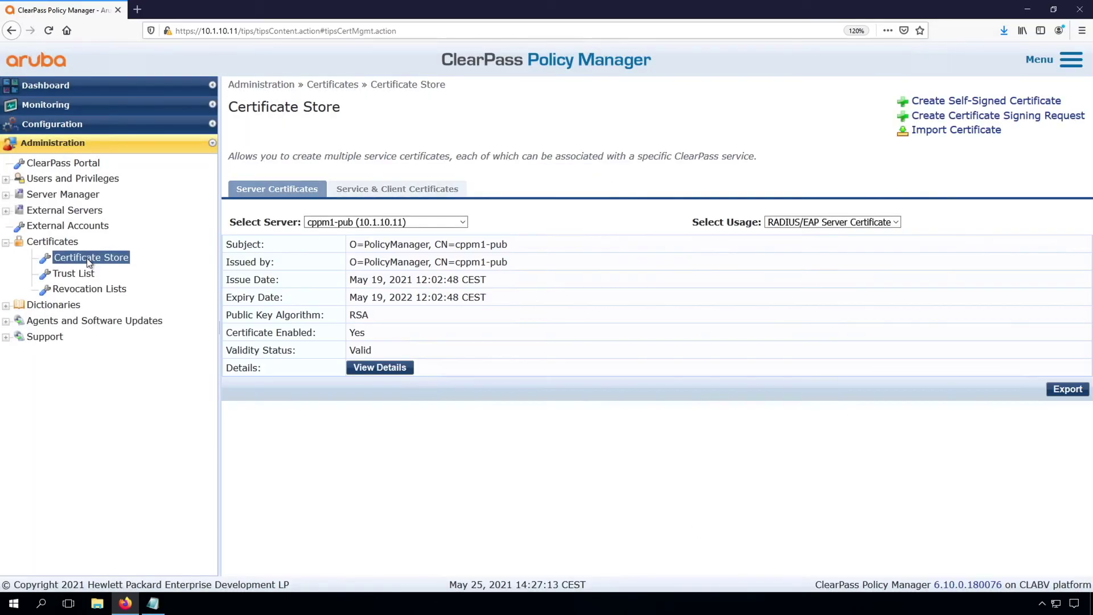
{"action": "left_click", "coordinate": [803, 223]}
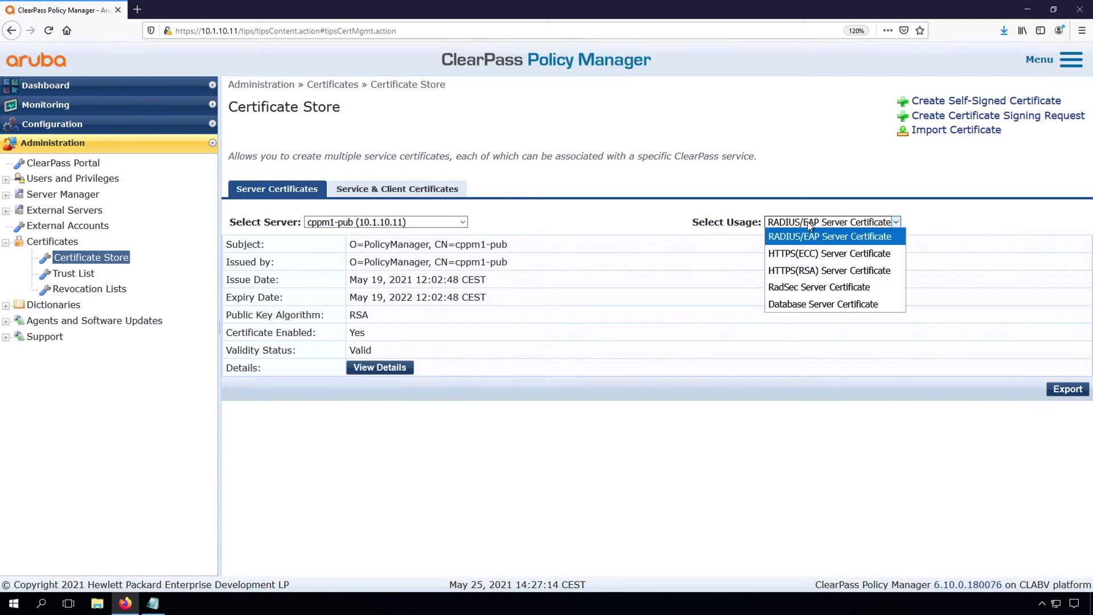
{"action": "left_click", "coordinate": [809, 268]}
Import lab.airheads.eu.p12 as a PKCS#12 Server Certificate, pasting its passphrase
{"action": "left_click", "coordinate": [932, 130]}
{"action": "left_click", "coordinate": [539, 224]}
{"action": "left_click", "coordinate": [495, 235]}
{"action": "left_click", "coordinate": [558, 276]}
{"action": "left_click", "coordinate": [558, 296]}
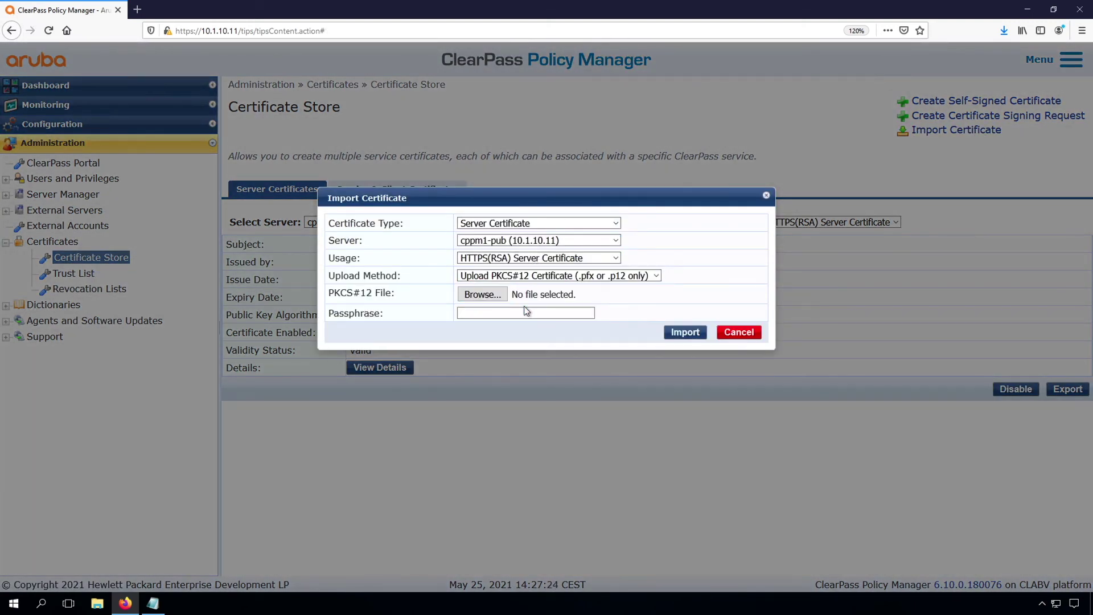
{"action": "left_click", "coordinate": [483, 295]}
{"action": "left_click", "coordinate": [171, 104]}
{"action": "left_click", "coordinate": [496, 254]}
{"action": "left_click", "coordinate": [494, 314]}
{"action": "key", "text": "ctrl+v"}
{"action": "left_click", "coordinate": [686, 332]}
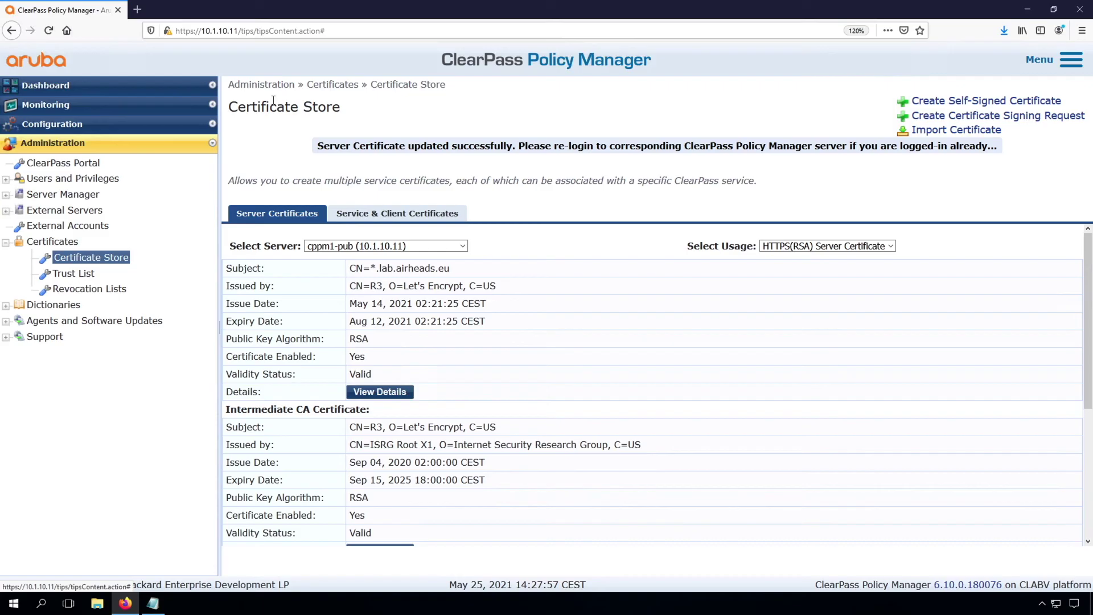
Load ClearPass at cppm1-pub.lab.airheads.eu in a new tab and log in as admin
{"action": "left_click", "coordinate": [137, 11]}
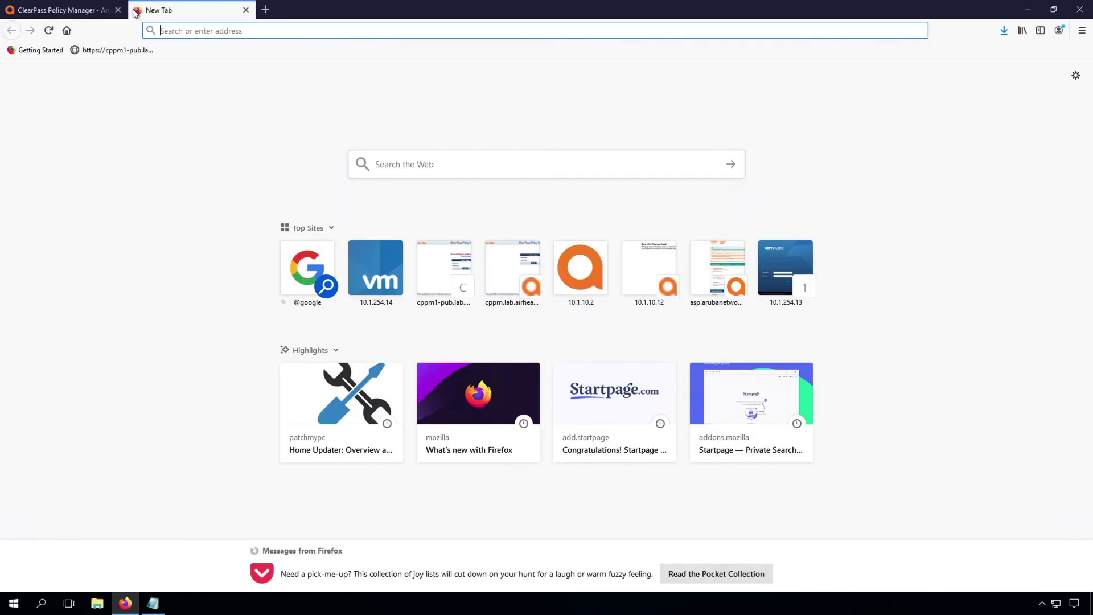
{"action": "left_click", "coordinate": [108, 50]}
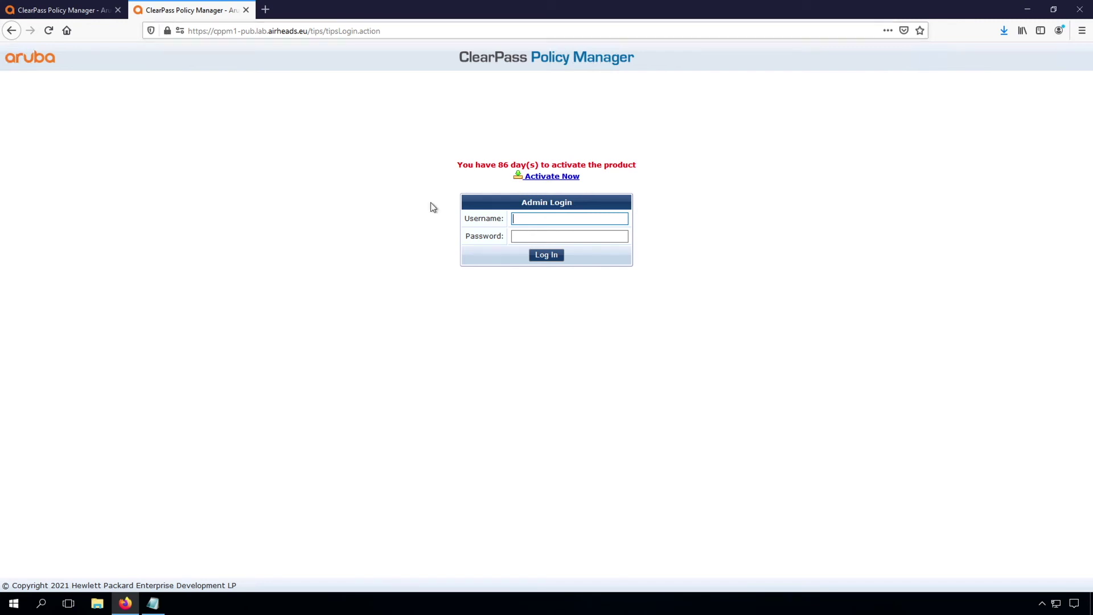
{"action": "left_click", "coordinate": [539, 218]}
{"action": "type", "text": "admin"}
{"action": "key", "text": "Tab"}
{"action": "type", "text": "*********"}
{"action": "key", "text": "Return"}
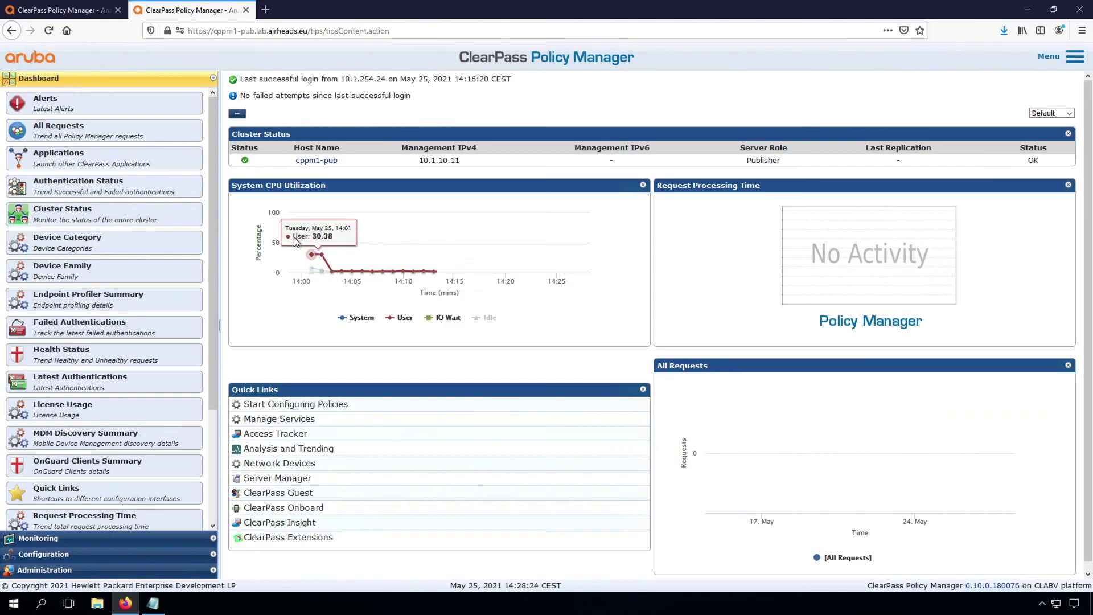